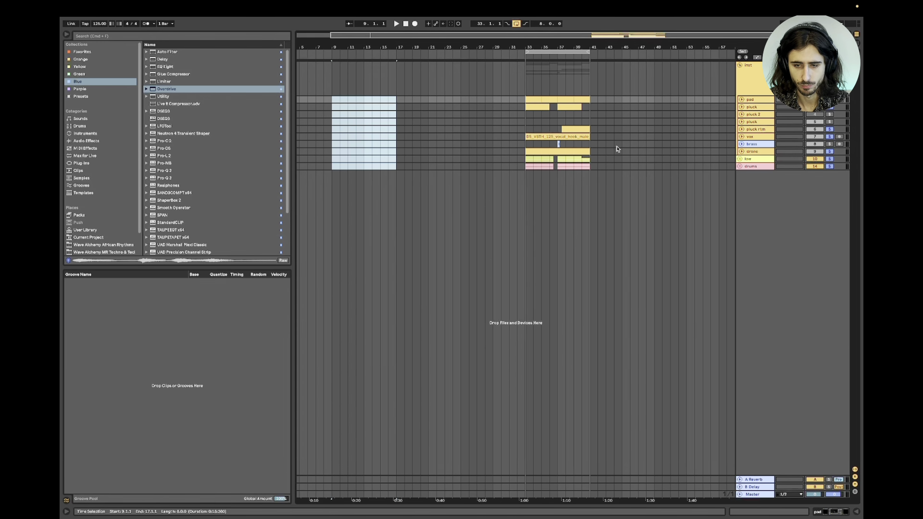
- Move the eight-bar section at bars 33–41, covering the pad through drums tracks, to bar 1
scroll(614, 146, right, 5)
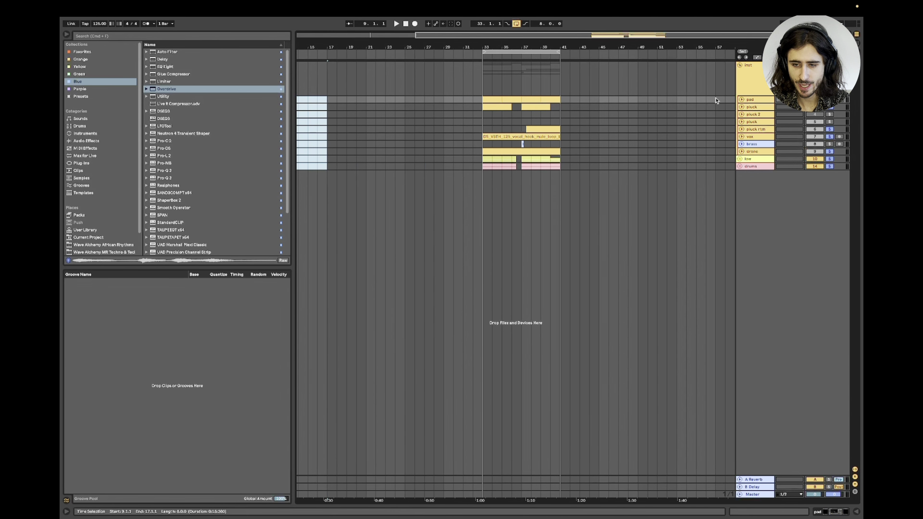
scroll(716, 101, left, 5)
scroll(715, 101, right, 5)
scroll(715, 100, down, 2)
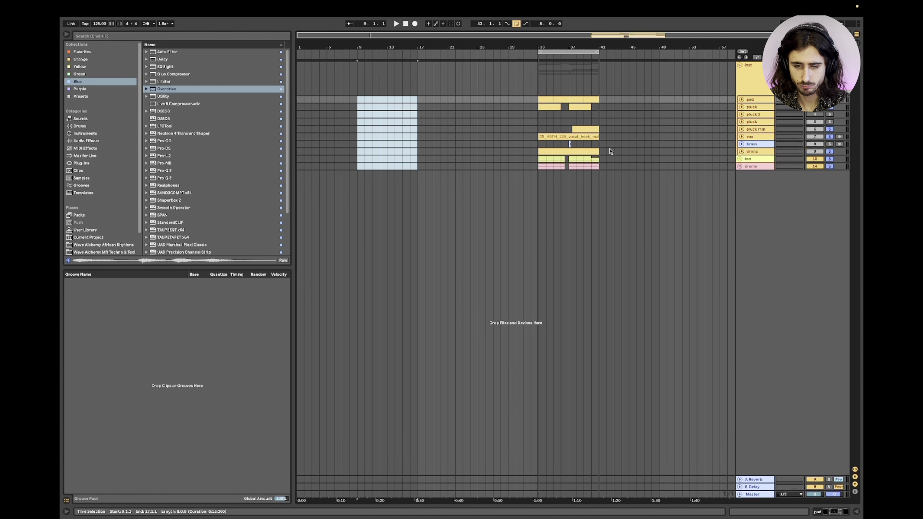
drag(599, 169, 537, 97)
key(Left)
key(Left)
key(Left)
key(Left)
key(Left)
key(Left)
key(Left)
key(Left)
key(Left)
key(Left)
key(Left)
key(Left)
key(Left)
key(Left)
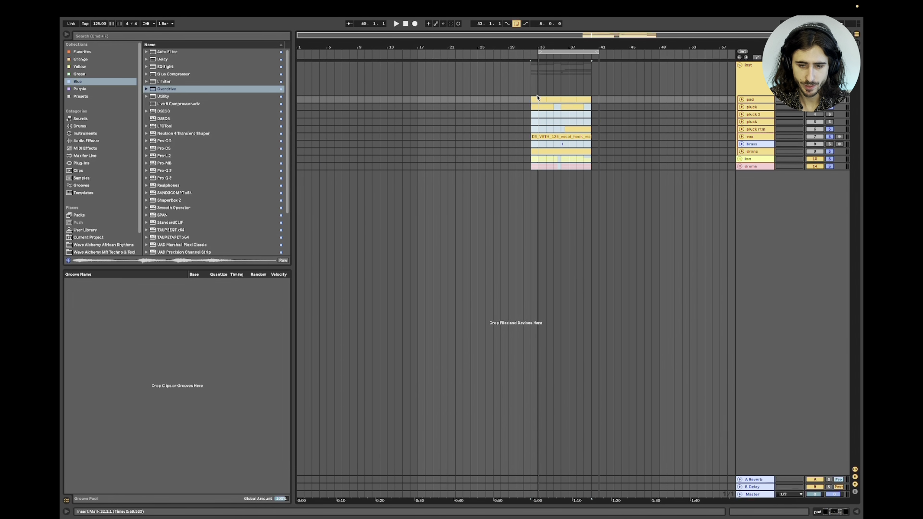
key(Left)
key(Left)
key(Left)
key(Left)
key(Left)
key(Left)
key(Left)
key(Left)
key(Left)
key(Left)
key(Left)
key(Left)
key(Left)
key(Left)
key(Left)
key(Left)
key(Left)
key(Left)
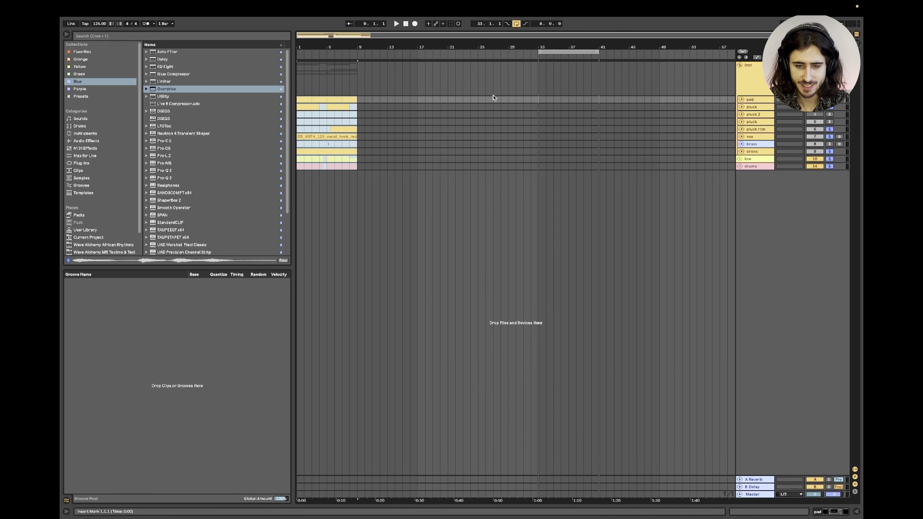
- Paste the copied eight-bar section at bar 17, starting on the pad track
click(417, 100)
key(ctrl+v)
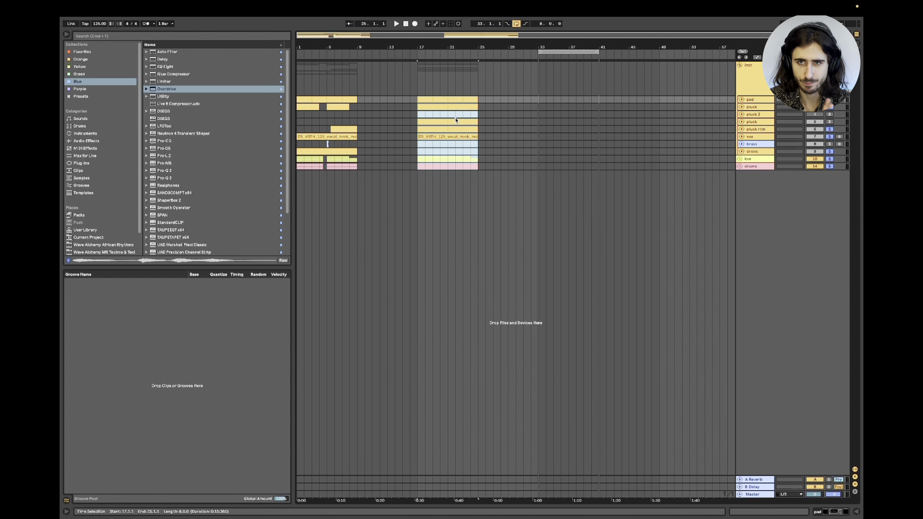
click(508, 144)
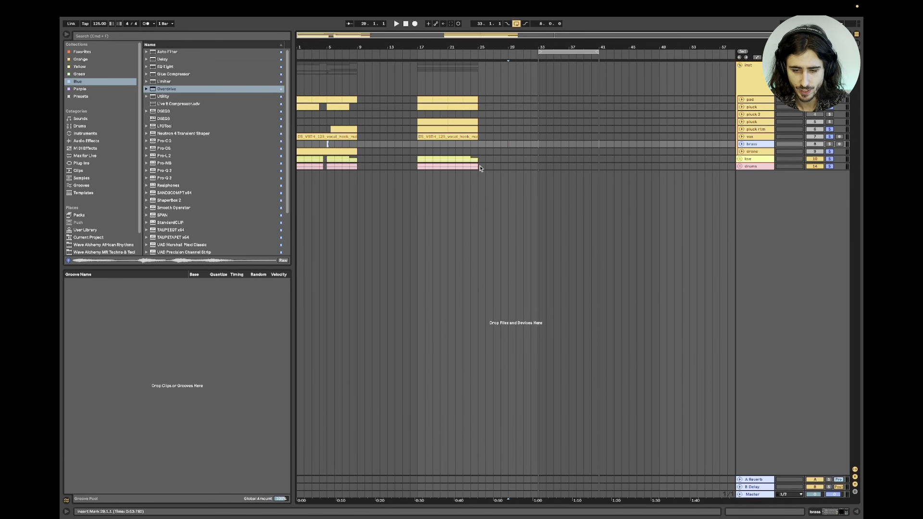
- Select the bars 17–25 section from the pad through drums tracks and duplicate it seven times
drag(478, 169, 415, 95)
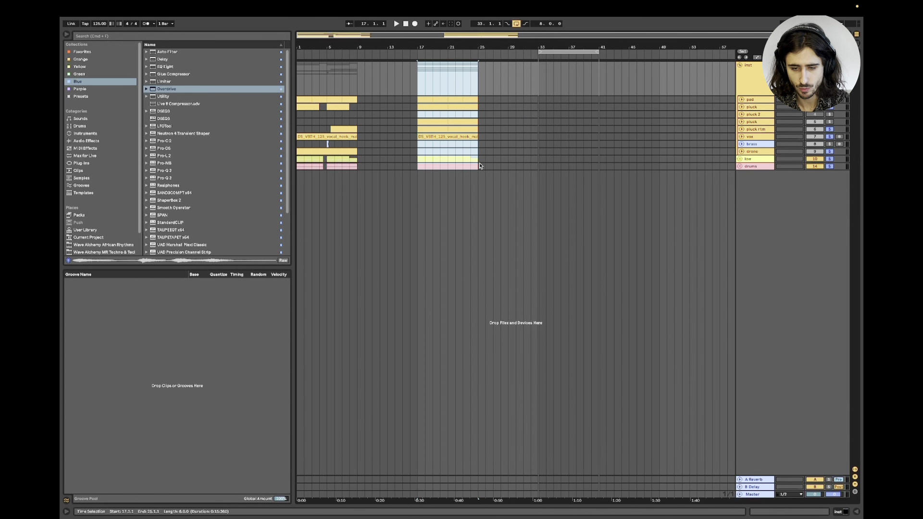
drag(479, 167, 418, 100)
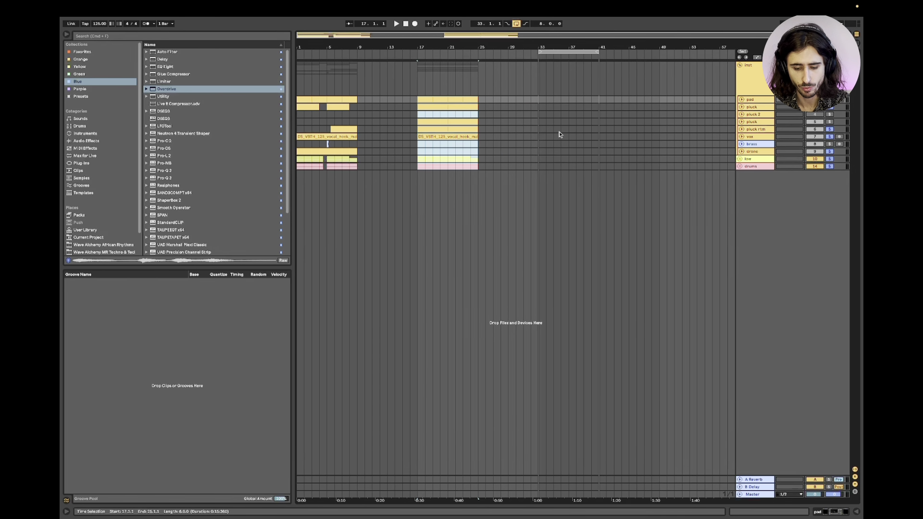
key(ctrl+d)
key(ctrl+d)
key(ctrl+d)
key(ctrl+d)
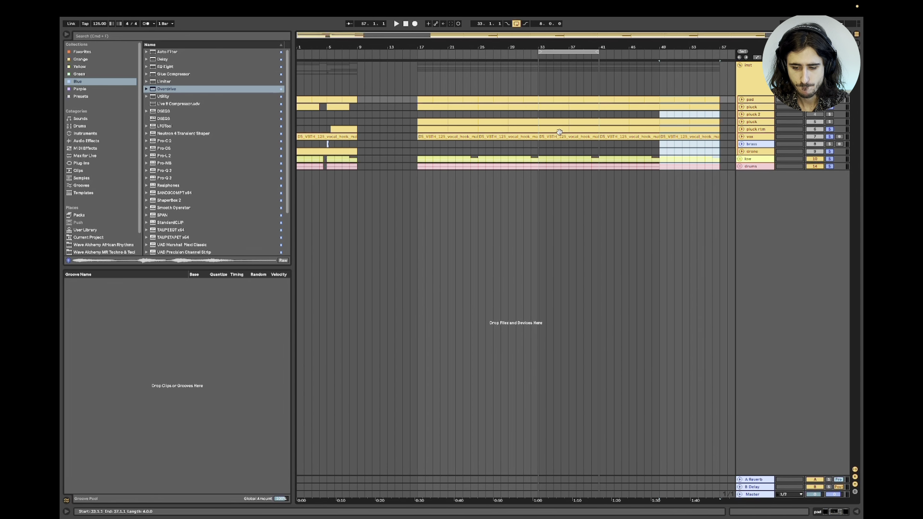
key(ctrl+d)
key(ctrl+d)
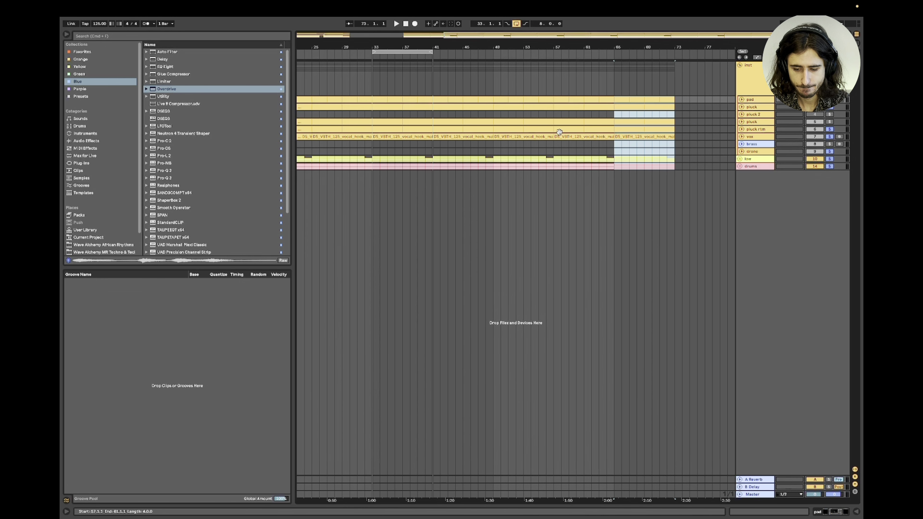
key(ctrl+d)
- Delete the pad, pluck and drums clips from bars 17 to 25, keeping the vox and low clips
scroll(559, 132, left, 10)
drag(397, 100, 480, 129)
key(Delete)
- Unfold the low group and switch on its Auto Filter
double_click(751, 137)
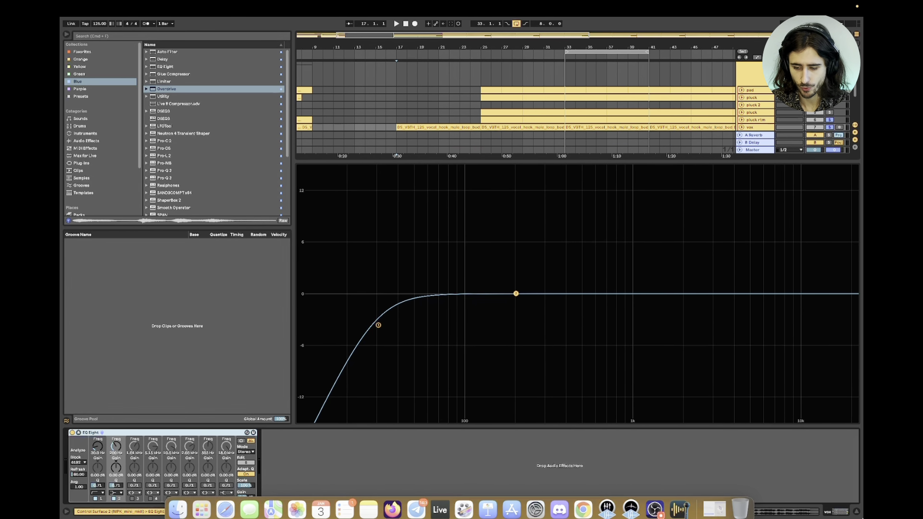
click(856, 511)
click(739, 160)
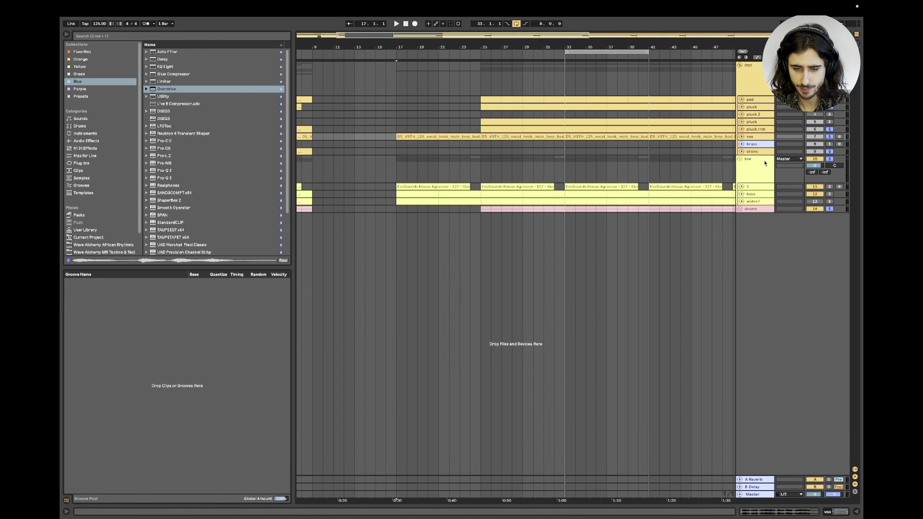
double_click(763, 166)
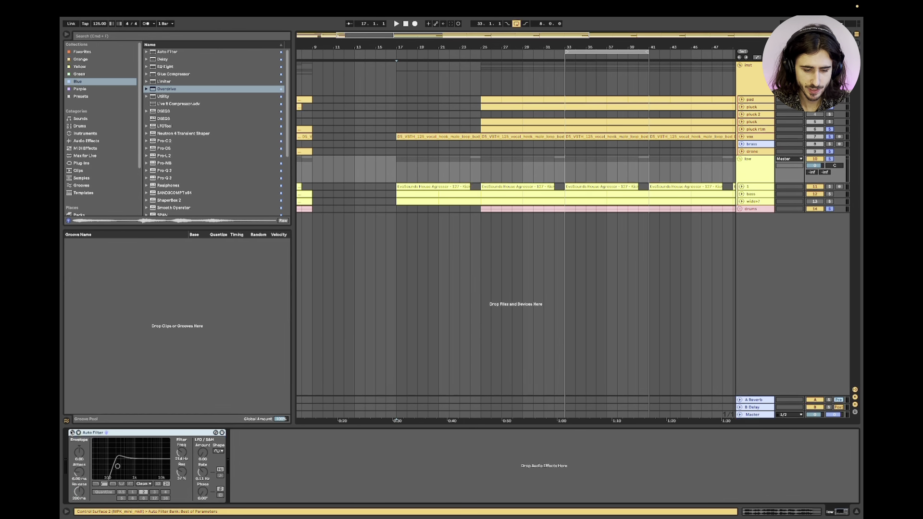
click(73, 433)
- Play the arrangement from bar 17 and again from bar 22 to check the filtered low section and the transition into bar 25
click(396, 169)
key(space)
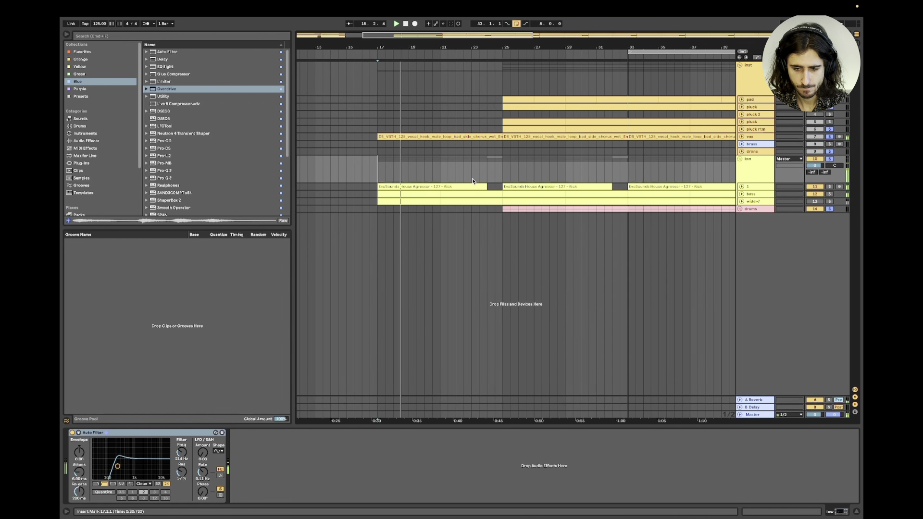
click(465, 105)
scroll(466, 104, up, 4)
scroll(465, 105, right, 2)
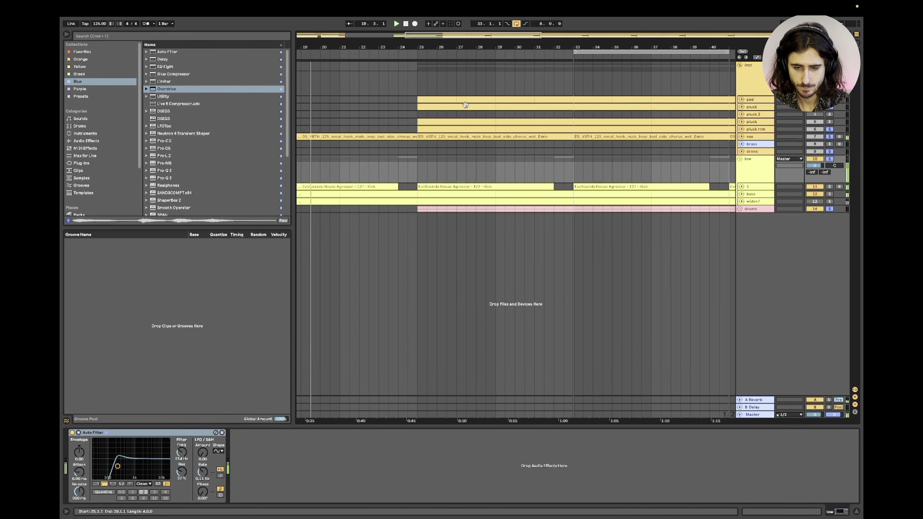
scroll(466, 105, down, 4)
scroll(496, 122, left, 3)
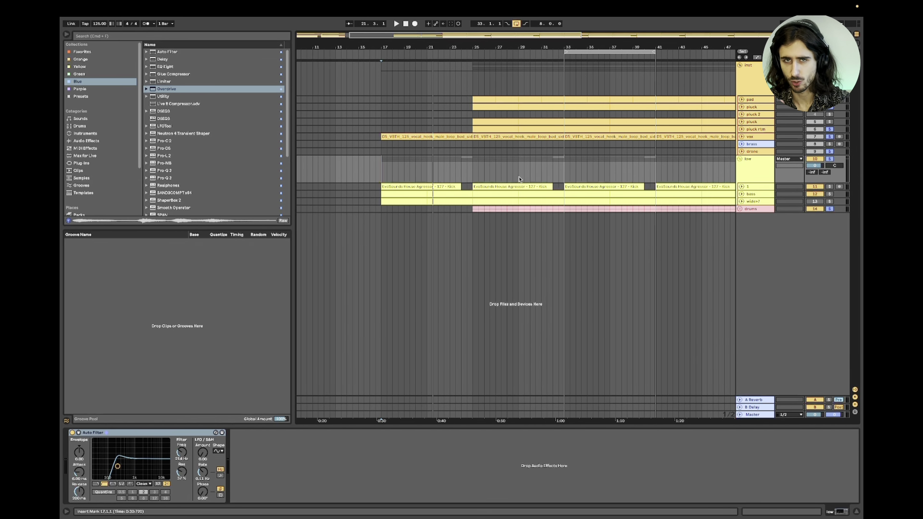
scroll(449, 145, up, 3)
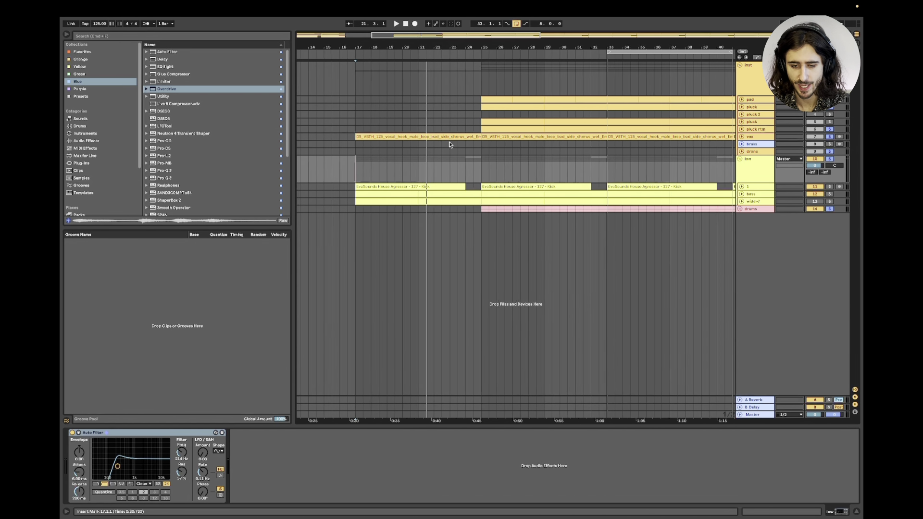
click(447, 200)
click(855, 514)
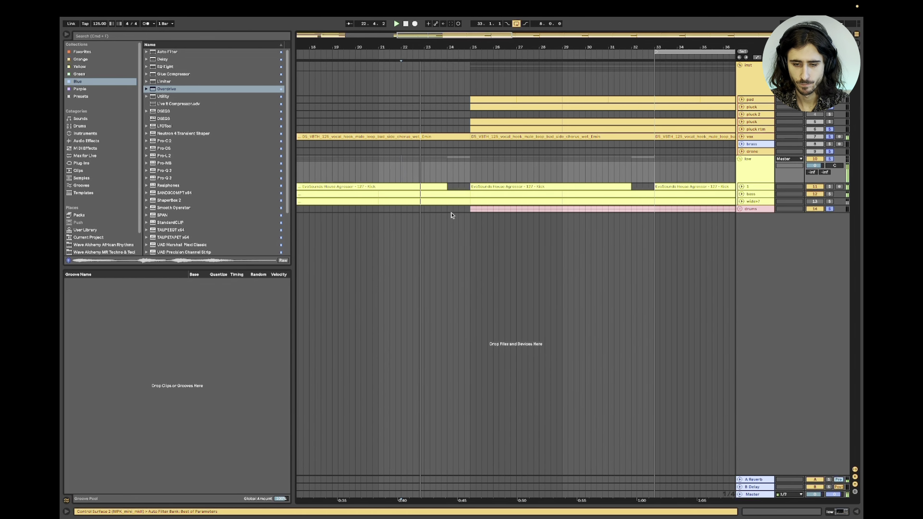
drag(448, 209, 470, 192)
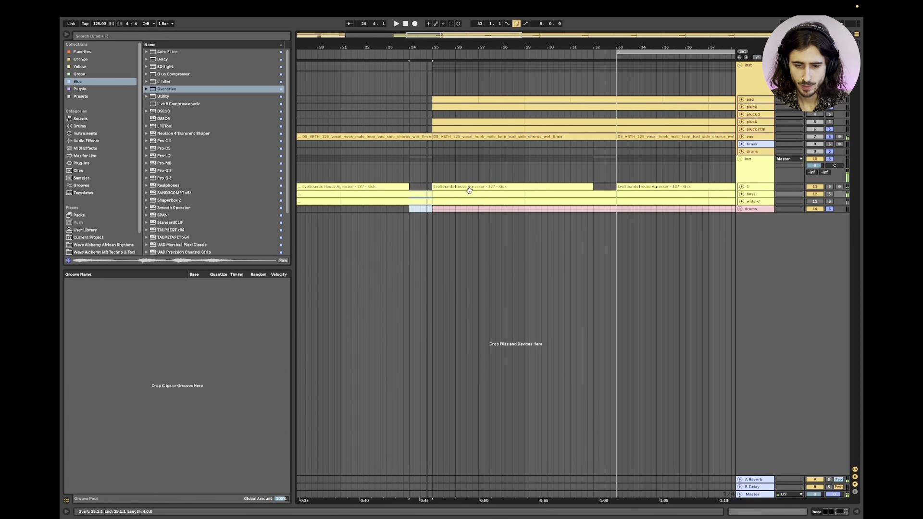
- Delete the pad, pluck and vox clips from bars 25 to 33
drag(427, 96, 618, 130)
key(Delete)
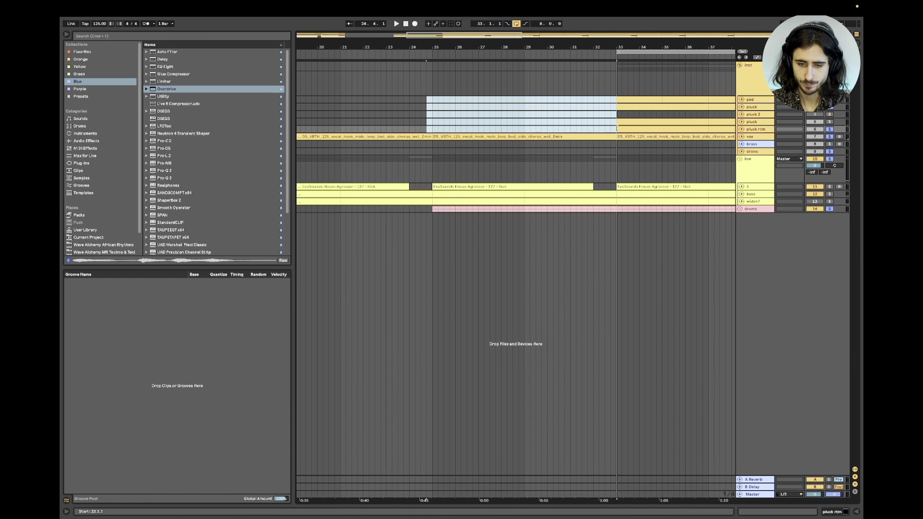
drag(433, 151, 628, 144)
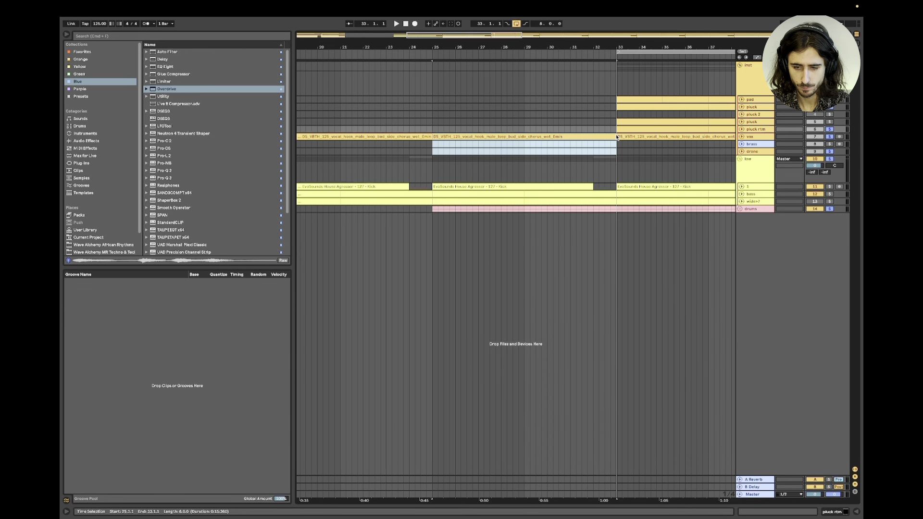
key(Up)
key(Delete)
- Play the arrangement from bar 24 to check how the low group sounds going into bar 25
click(402, 163)
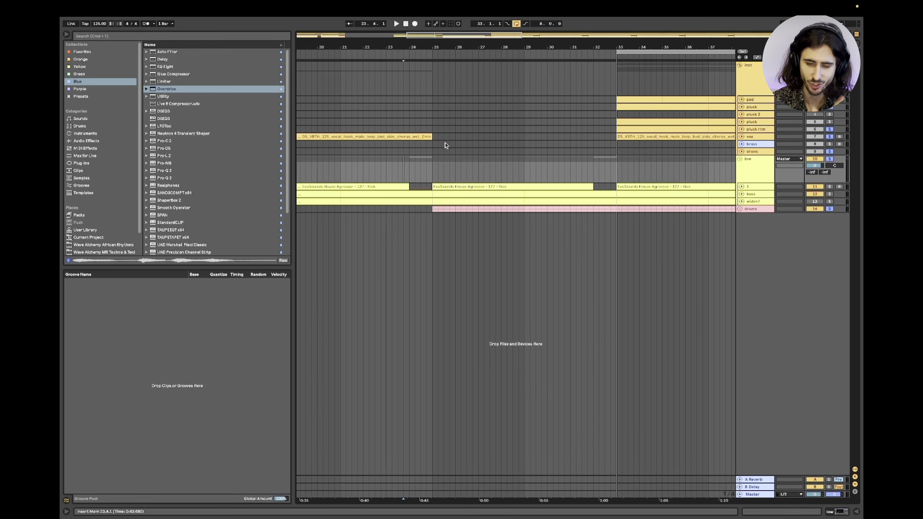
key(space)
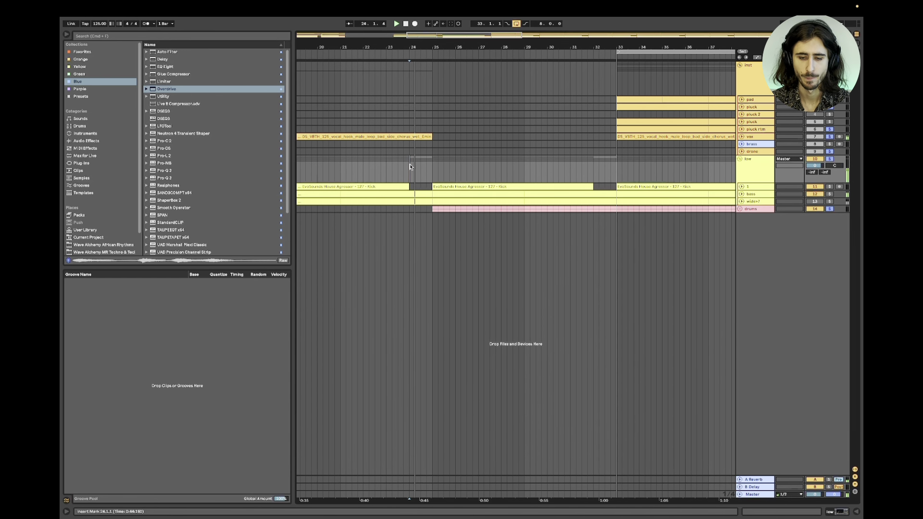
scroll(432, 173, right, 1)
- Automate the low group's Auto Filter Device On parameter to switch off at bar 25
double_click(765, 175)
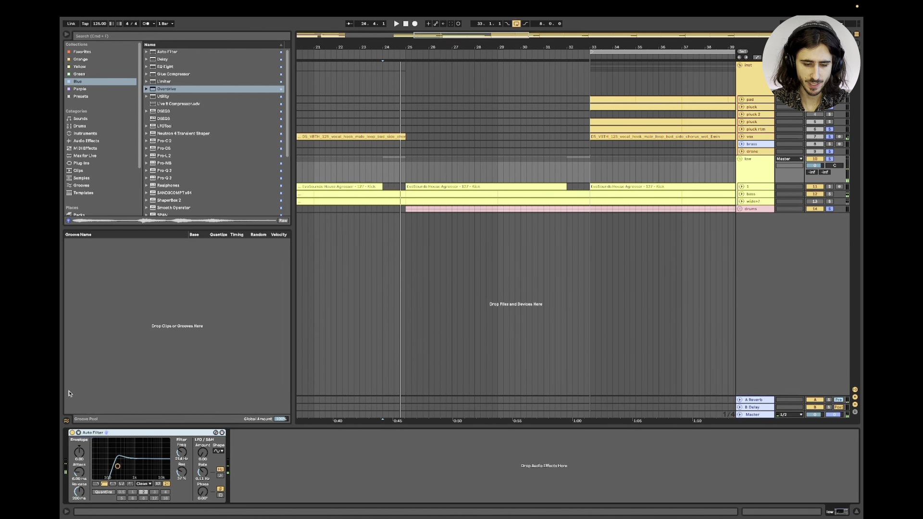
key(a)
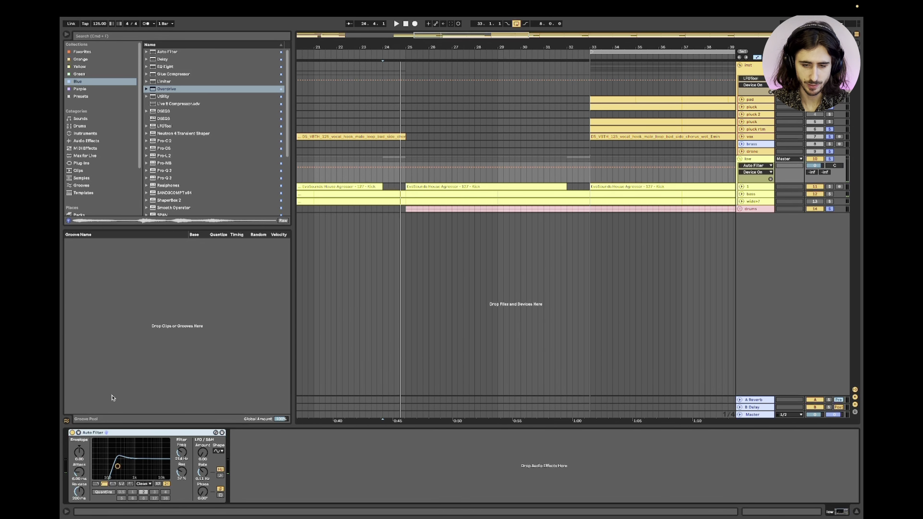
click(405, 167)
drag(423, 167, 405, 176)
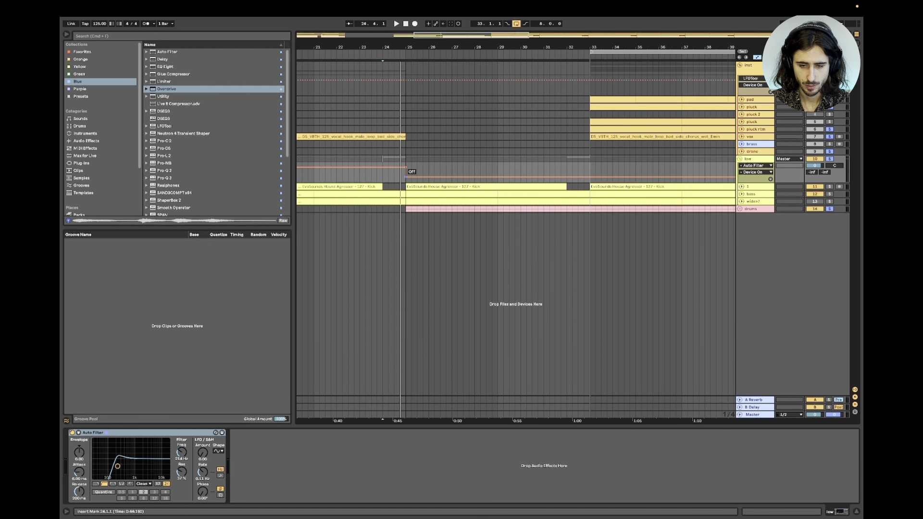
- Play the arrangement from bar 24.2 to hear the filter switch off at bar 25
click(389, 152)
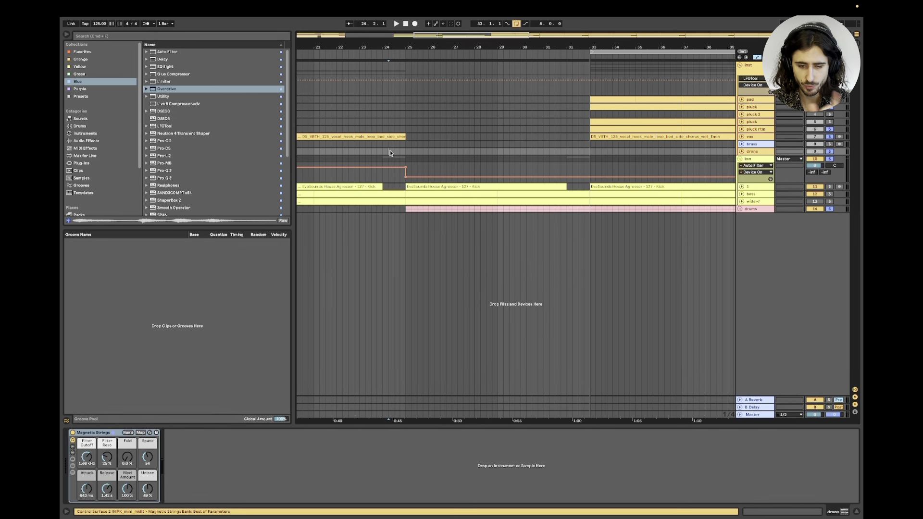
key(space)
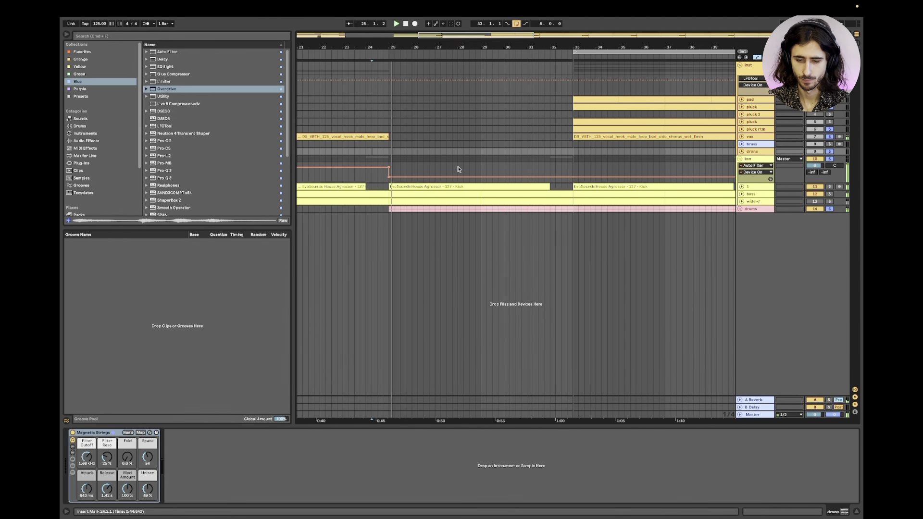
scroll(458, 170, down, 5)
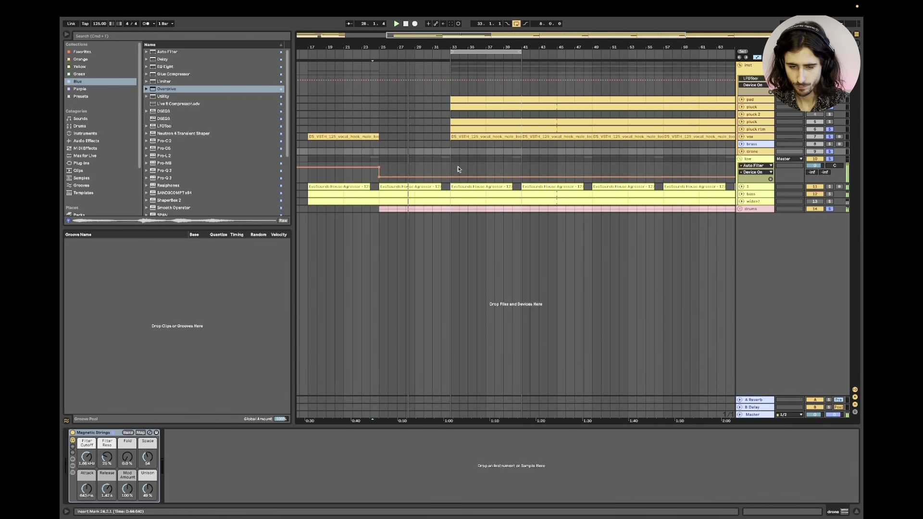
scroll(458, 169, left, 3)
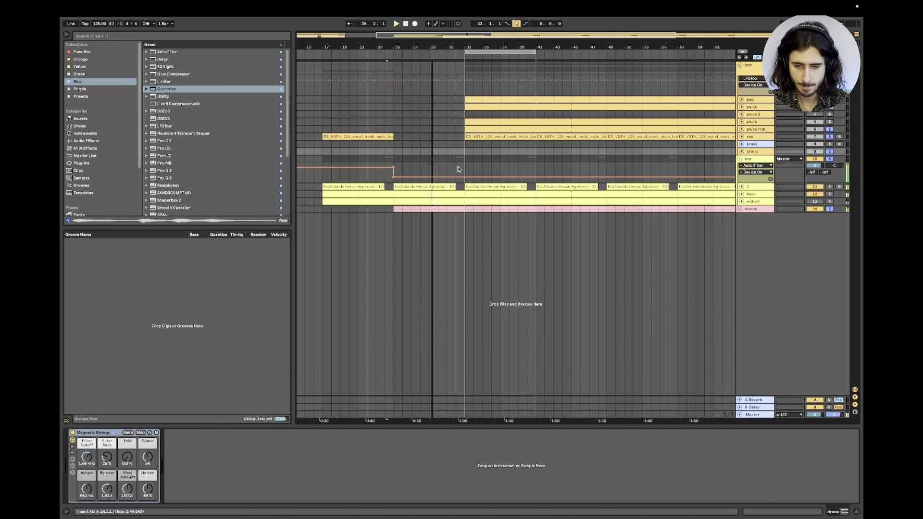
- Unfold the drums group and delete its rides clip from bars 25 to 33
click(740, 209)
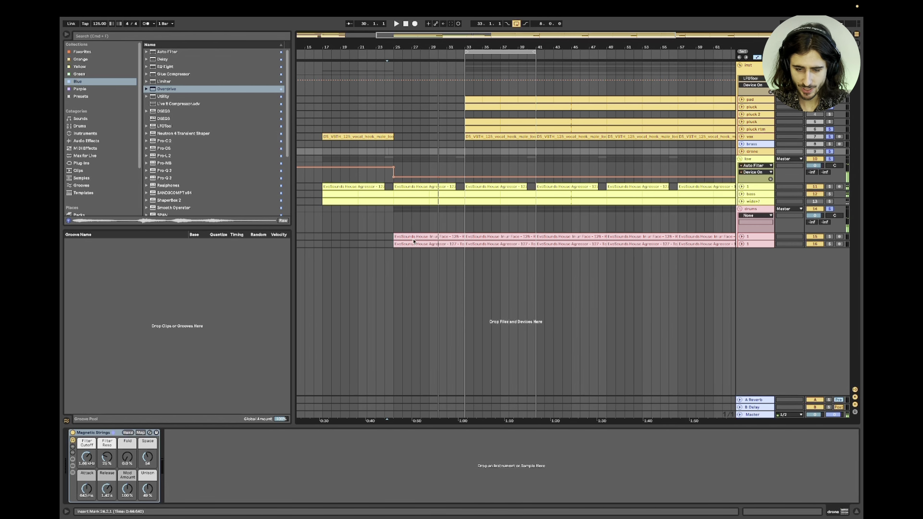
click(414, 237)
key(Delete)
- Play the arrangement from bar 25 to check the reduced drum section
click(394, 114)
key(space)
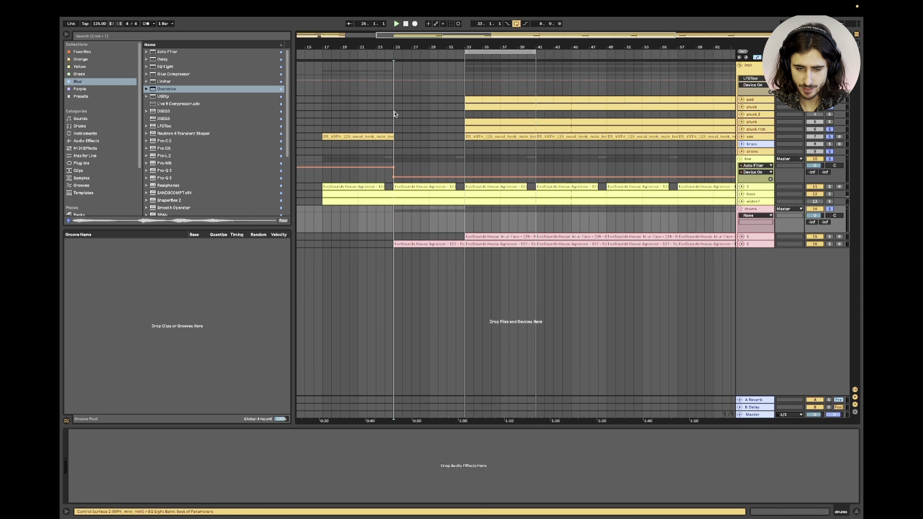
key(super+alt+l)
scroll(457, 225, up, 2)
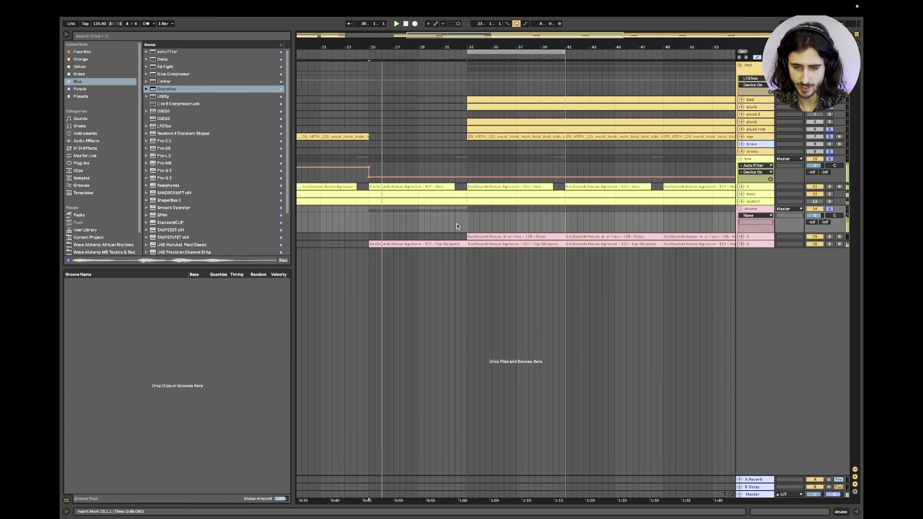
scroll(459, 225, up, 2)
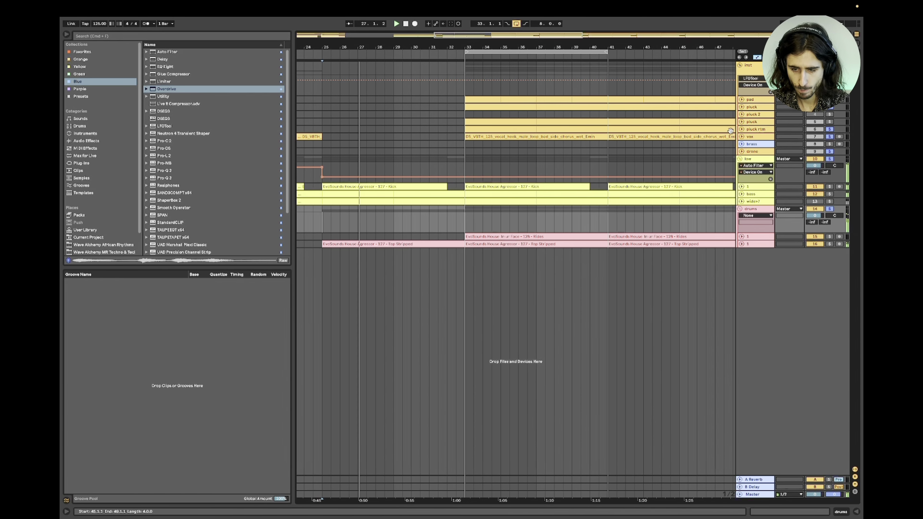
- Unfold the vox track and delete its vocal audio from bars 34 to 37 and from 38.2 to 41
click(741, 137)
scroll(507, 161, up, 2)
click(475, 165)
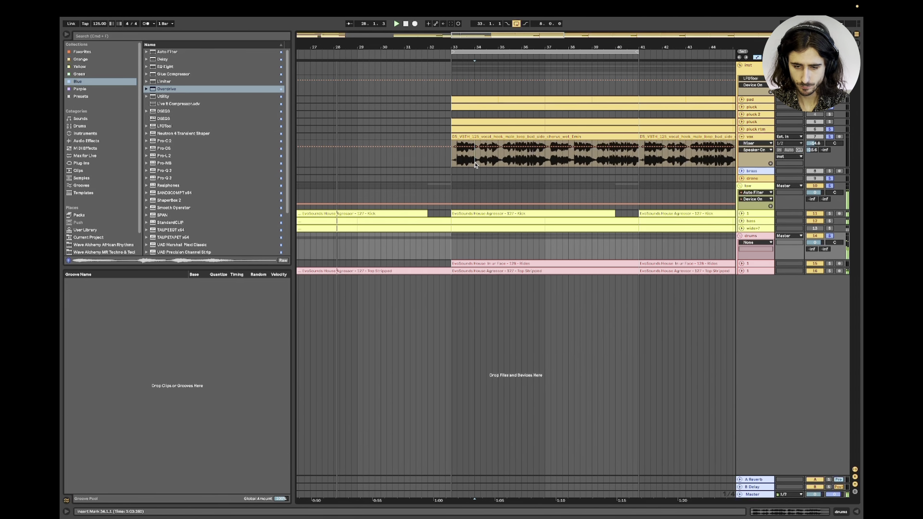
drag(475, 164, 639, 160)
key(BackSpace)
key(BackSpace)
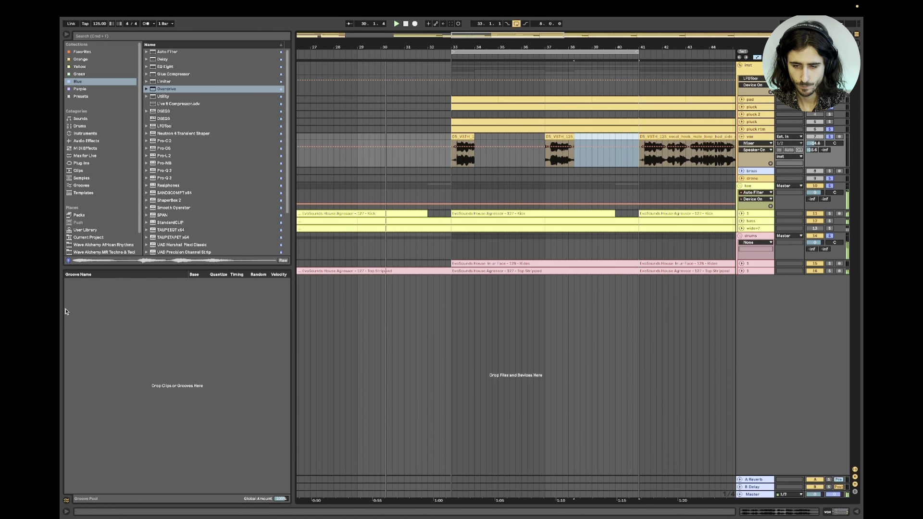
- Delete the content of the four pluck tracks from bars 33 to 41, leaving the pad in place
scroll(383, 195, left, 3)
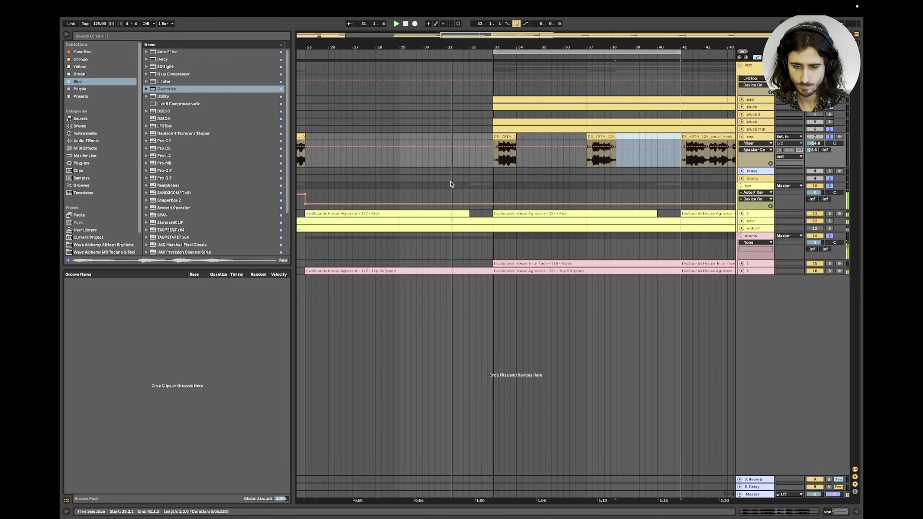
scroll(451, 184, down, 3)
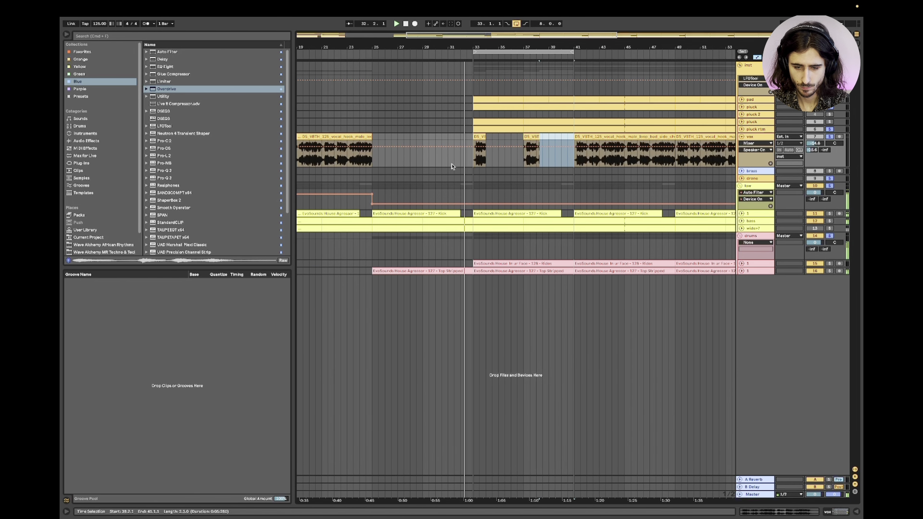
scroll(451, 167, up, 3)
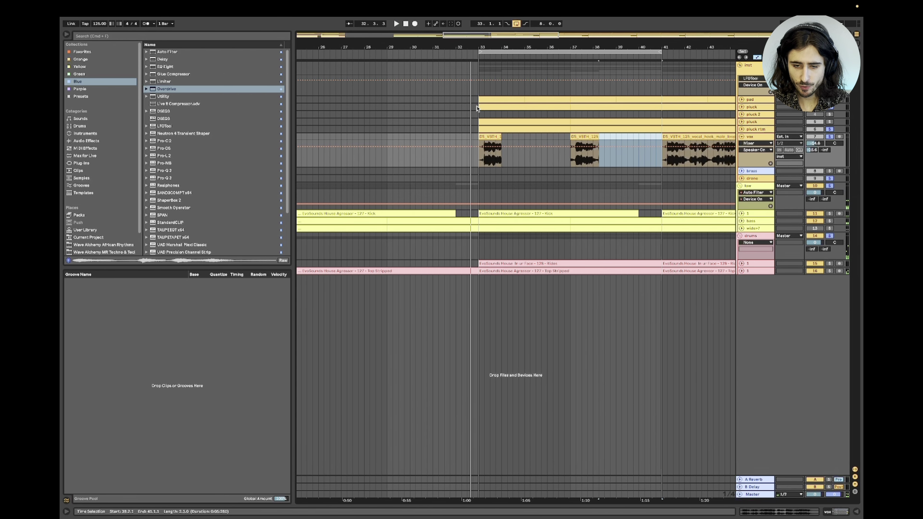
drag(479, 114, 660, 129)
key(Delete)
scroll(644, 132, right, 2)
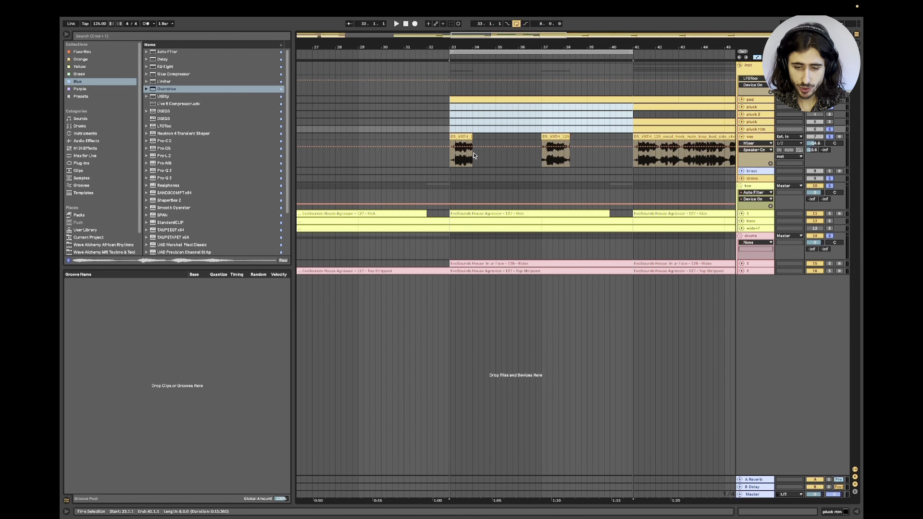
- Play the arrangement from just before bar 32 to check the reduced section starting at bar 33
click(426, 136)
key(space)
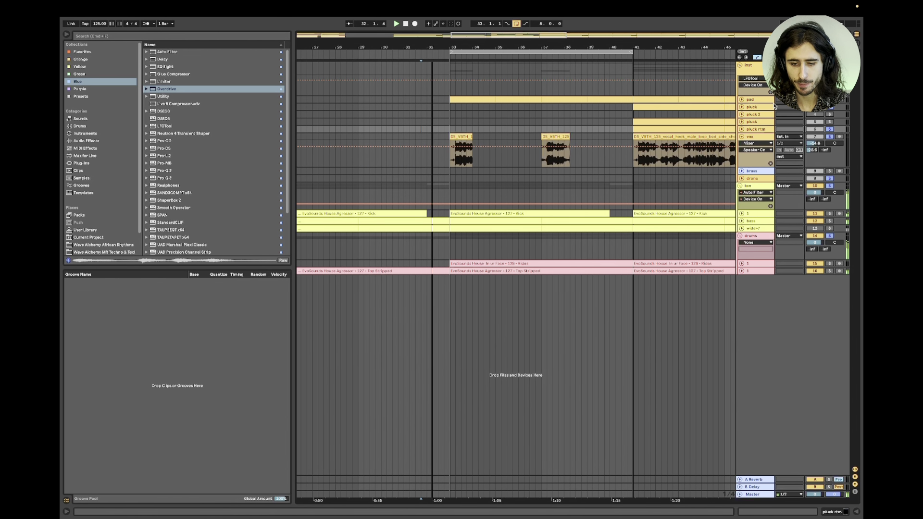
scroll(549, 200, right, 2)
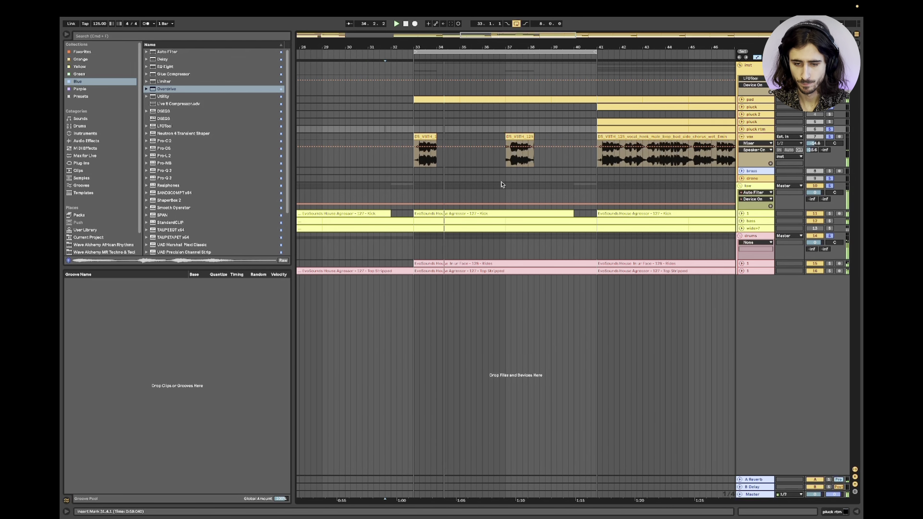
click(511, 142)
key(space)
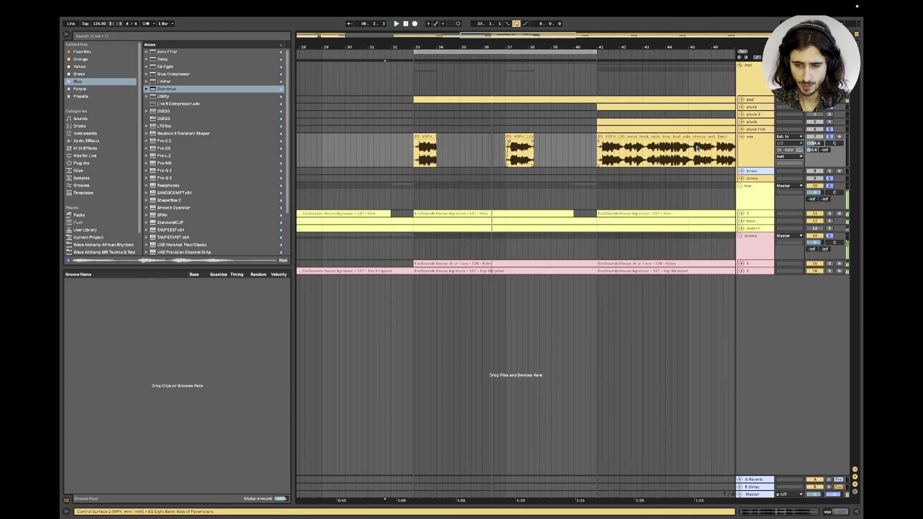
- Add an Auto Filter after the EQ Eight on the vox track and hide the device chain
double_click(745, 151)
drag(162, 52, 337, 461)
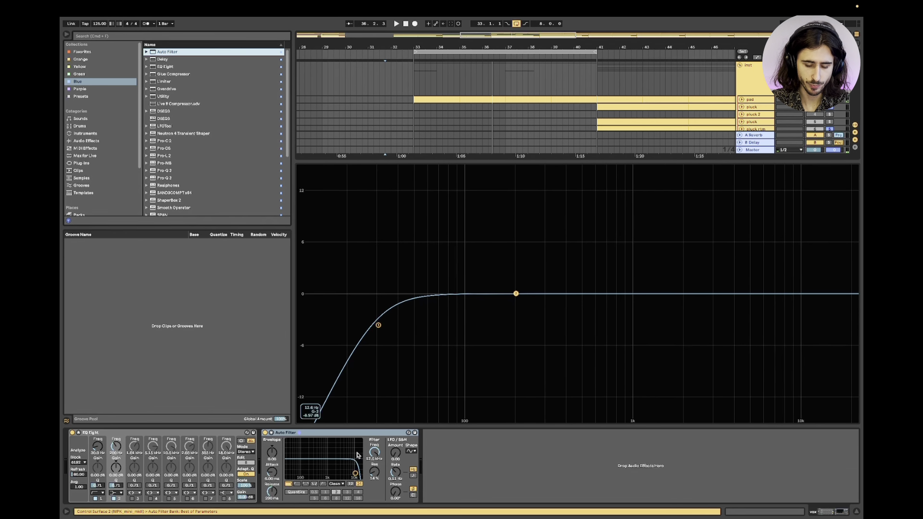
click(857, 512)
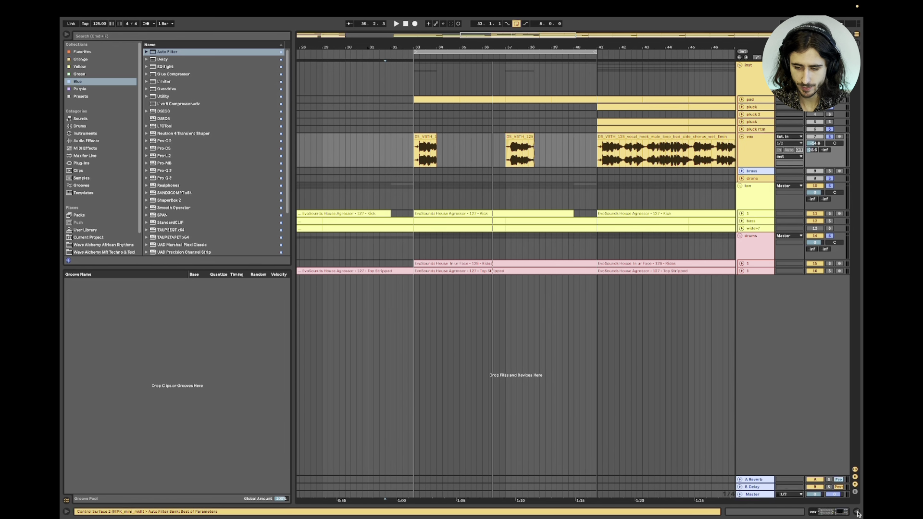
- Delete the vocal clip at bar 37, place a half-bar vocal fragment at 36.3, and copy that fragment to 38.3
key(plus)
key(space)
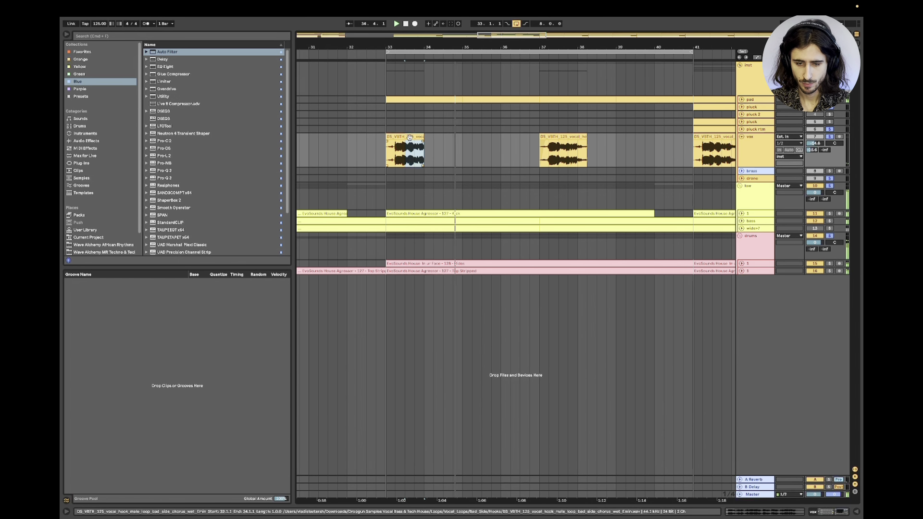
drag(411, 136, 683, 136)
click(562, 137)
key(Delete)
key(Delete)
key(minus)
key(minus)
scroll(424, 145, right, 2)
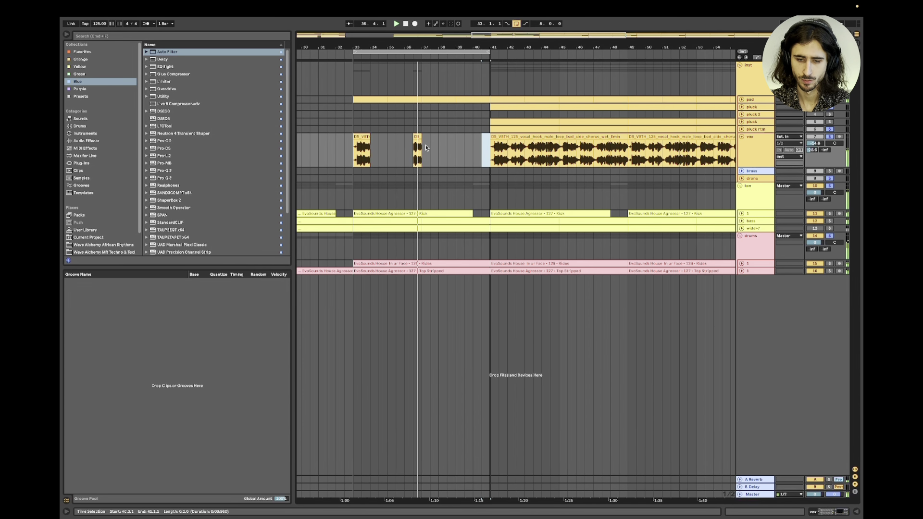
drag(421, 139, 456, 139)
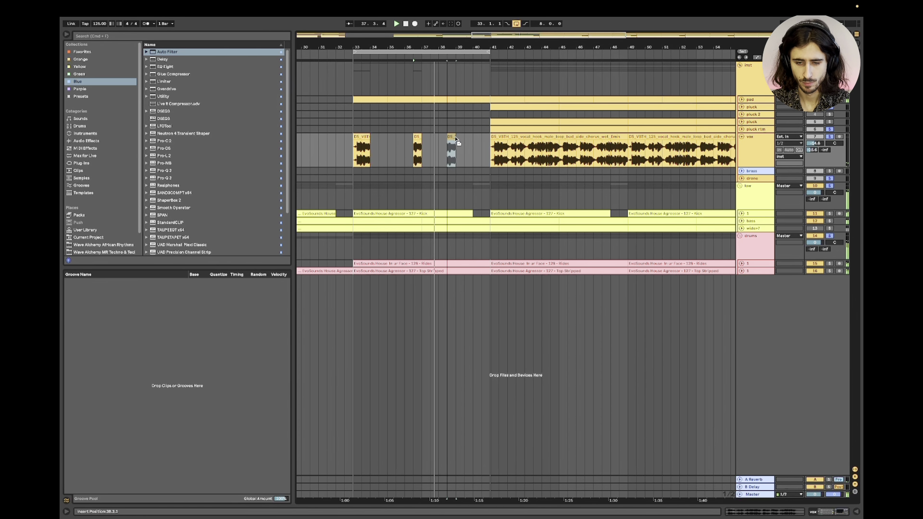